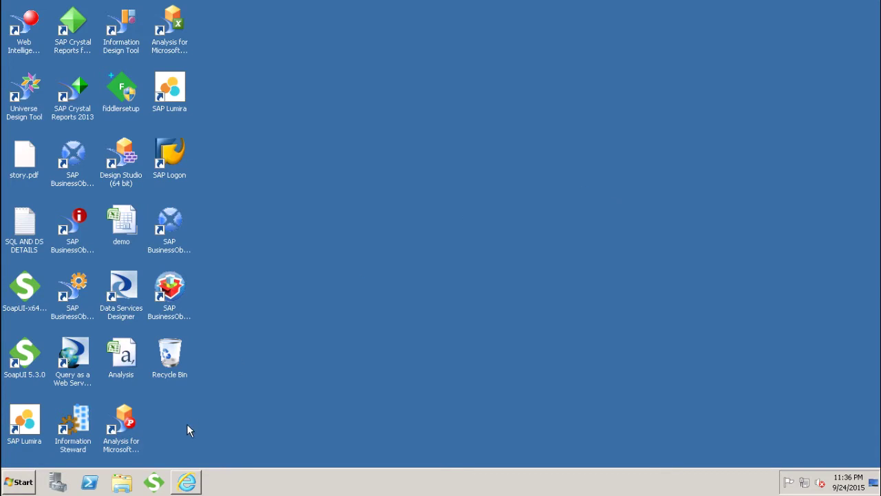
Create a new Web Intelligence document with the eFashion universe as its data source
click(186, 484)
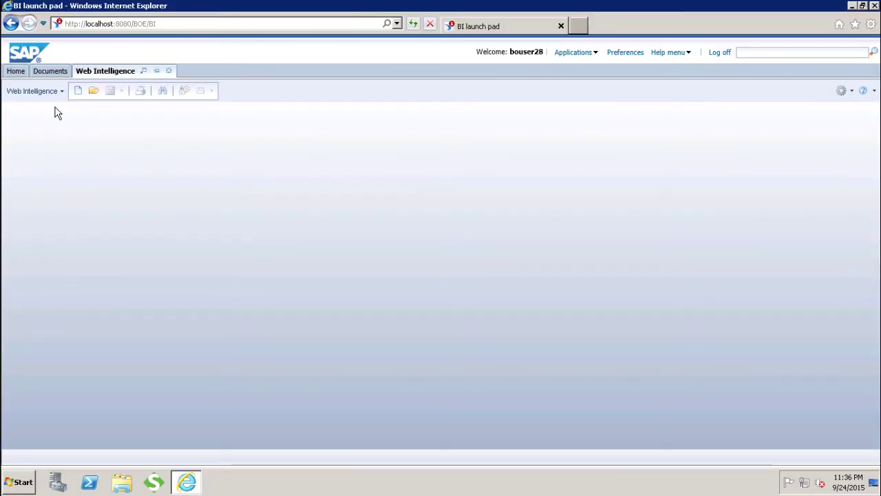
click(78, 90)
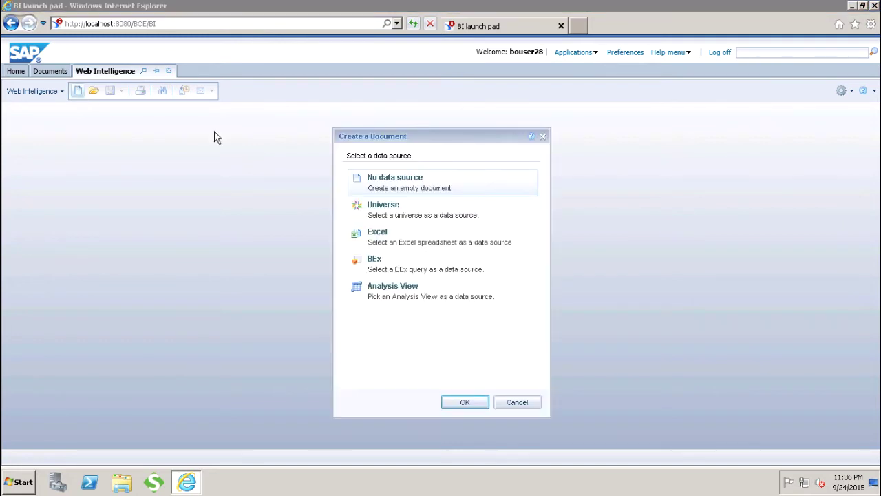
click(376, 206)
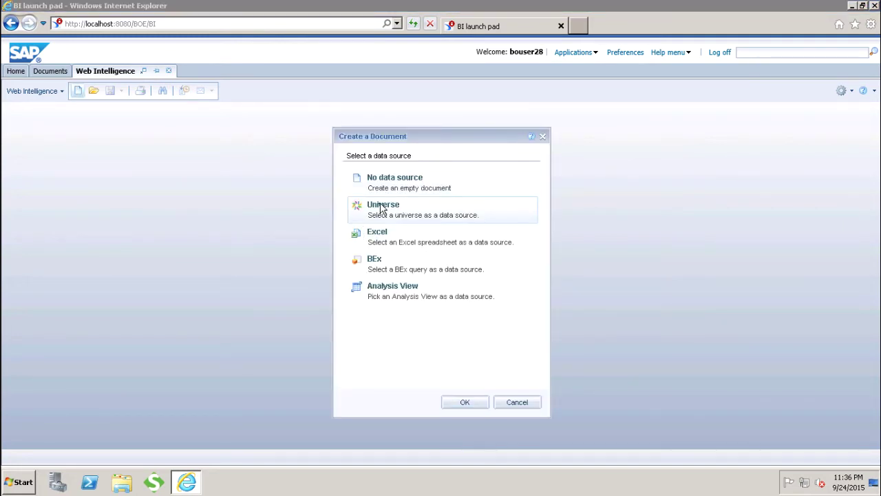
click(463, 404)
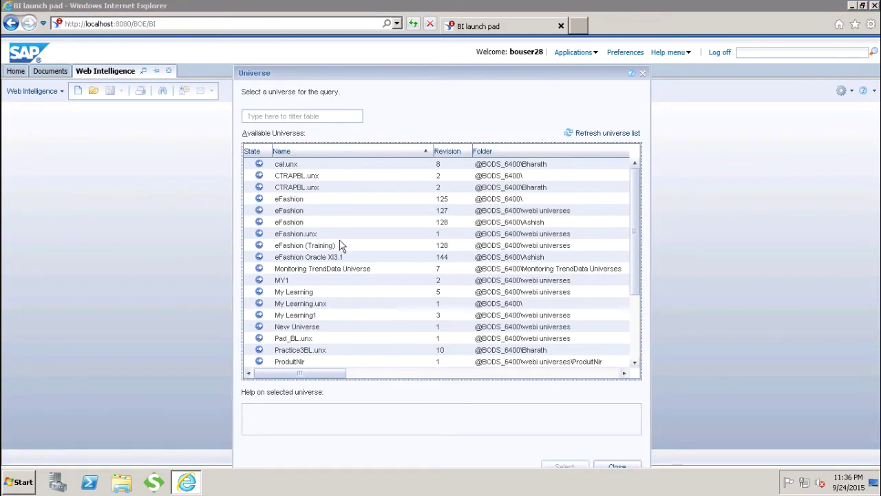
double_click(319, 217)
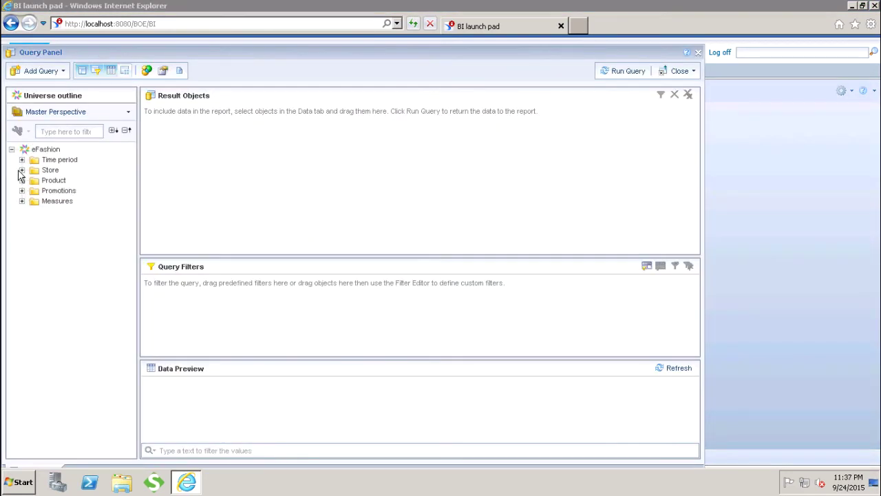
Add State, City, Store name and Sales revenue to the query and run it
click(21, 170)
click(59, 181)
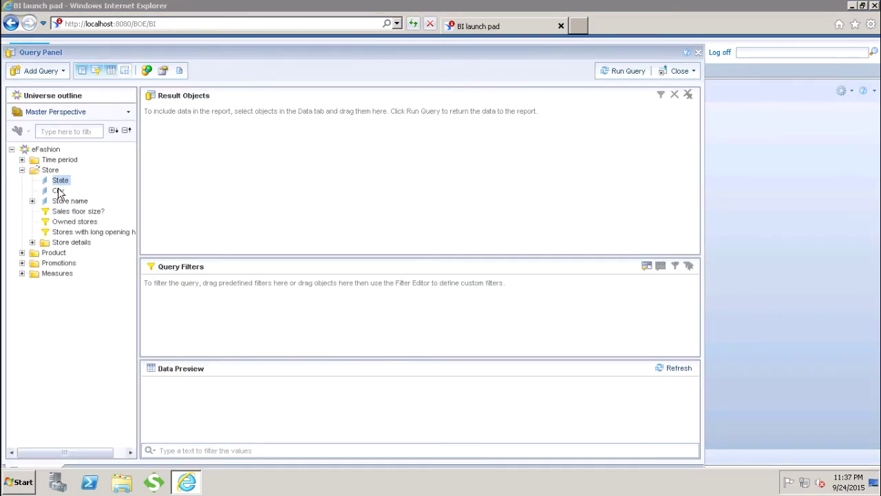
double_click(58, 190)
double_click(69, 200)
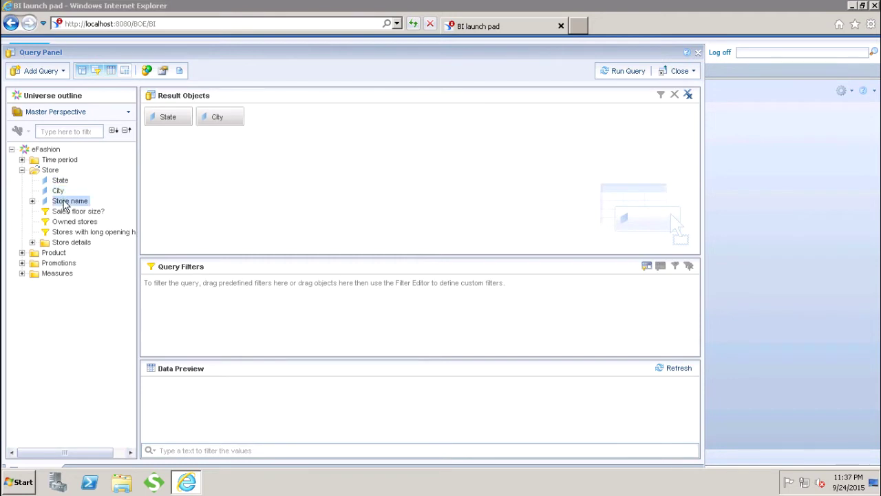
click(22, 273)
click(59, 285)
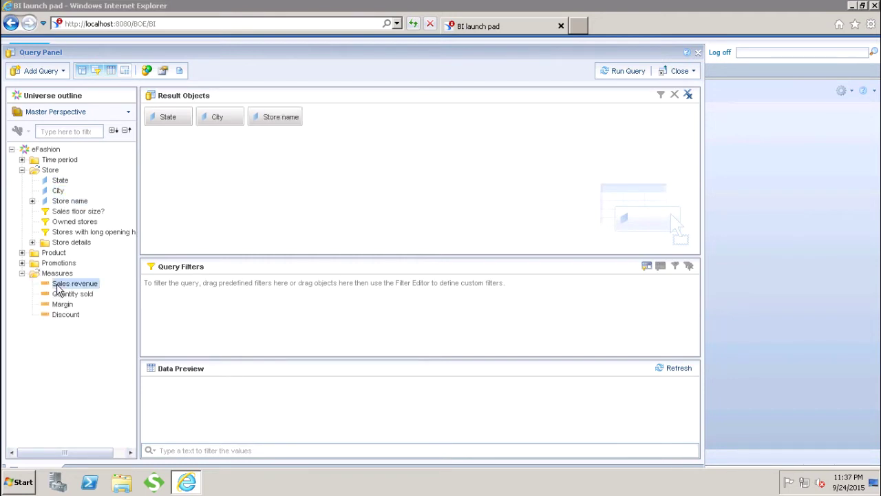
double_click(57, 287)
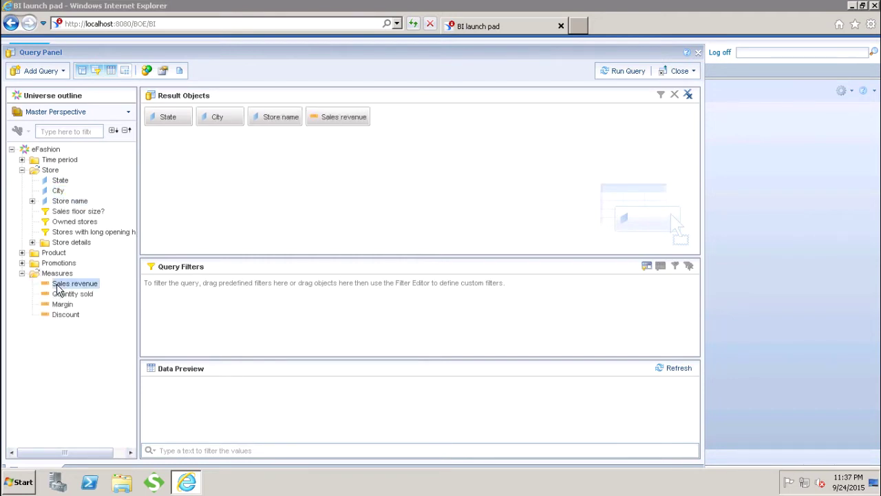
click(626, 71)
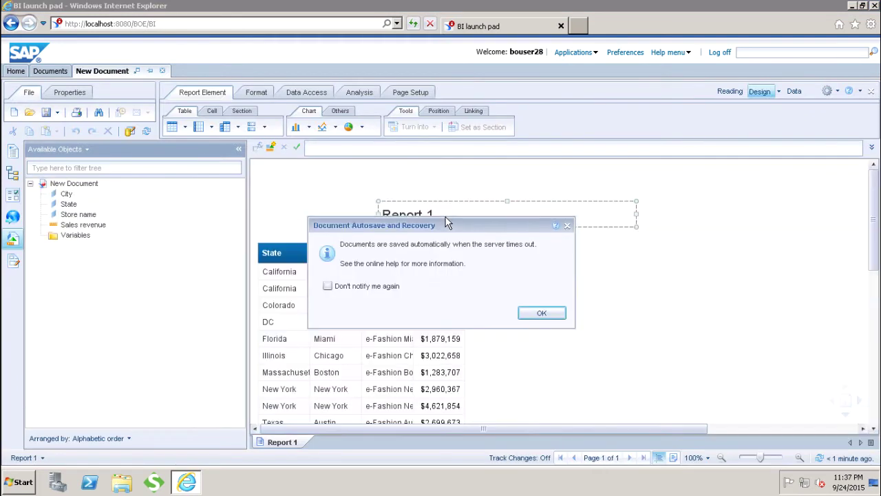
Dismiss the autosave notice and add a ranking on the Sales revenue column
click(544, 314)
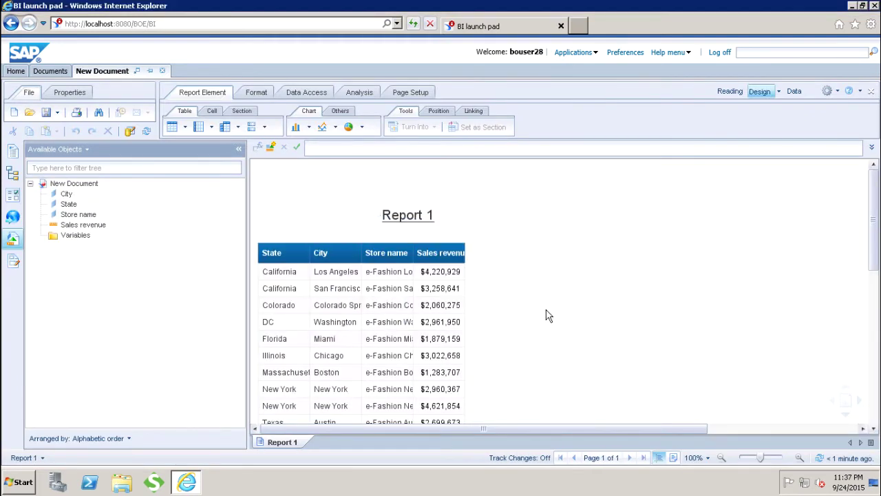
click(443, 273)
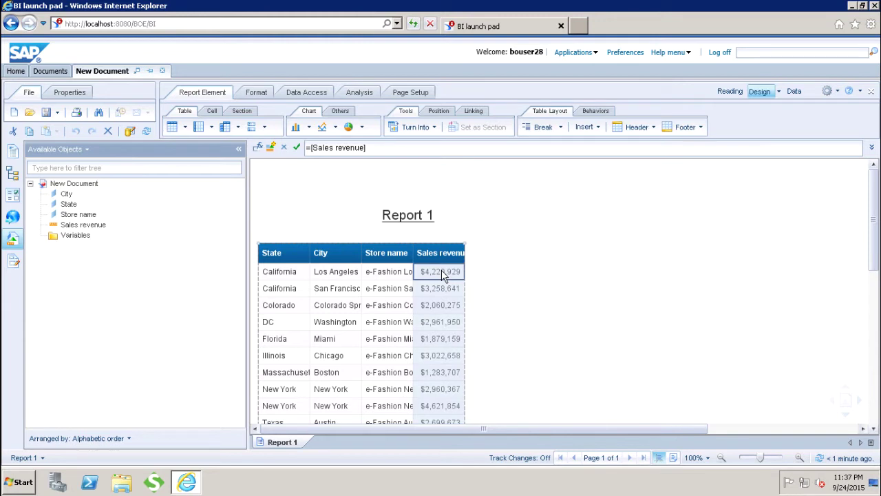
click(368, 95)
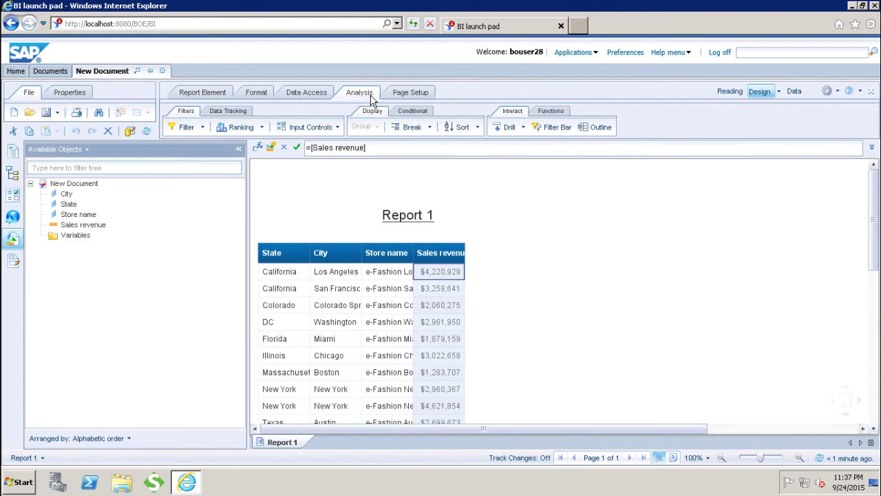
click(262, 128)
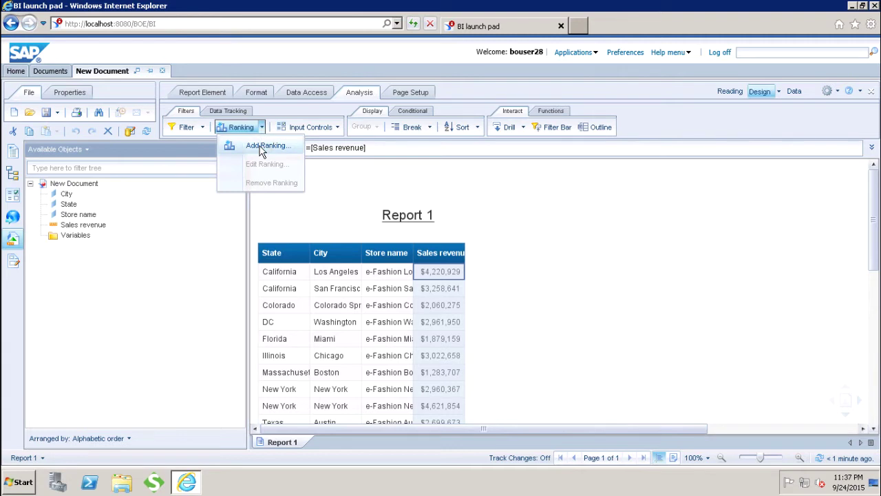
click(261, 147)
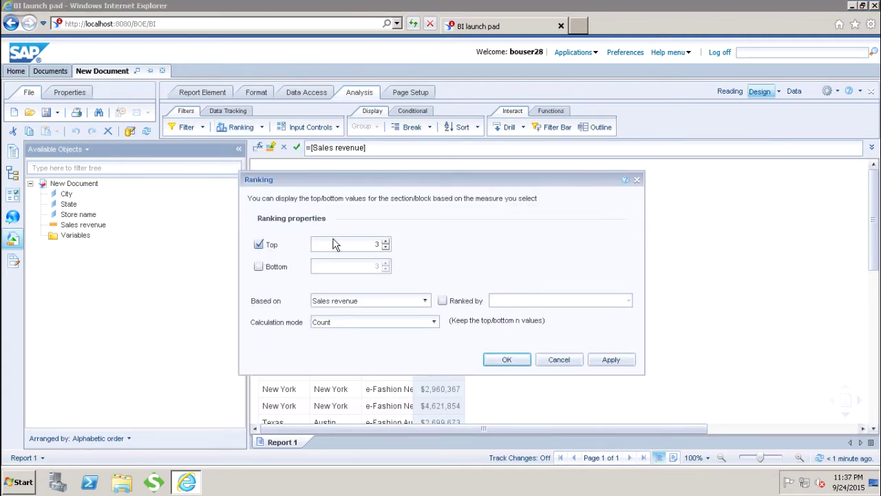
Set the ranking to Top 3 and Bottom 3, based on Sales revenue
click(377, 243)
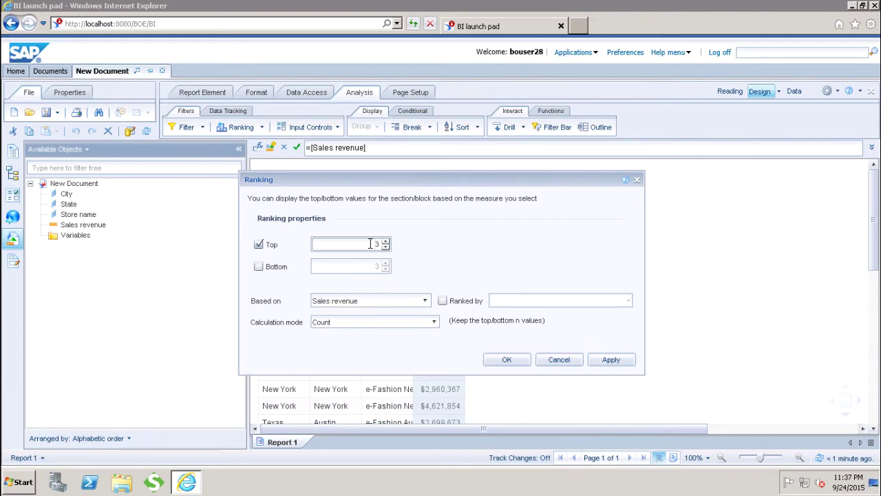
click(259, 267)
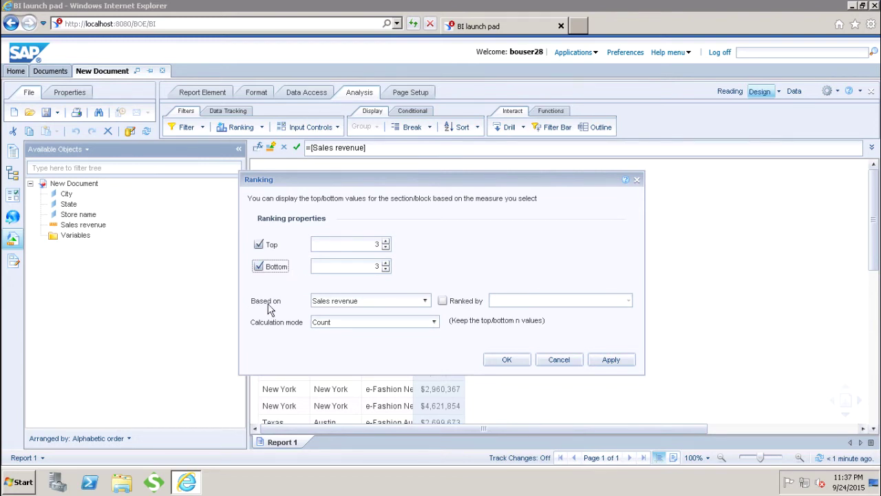
click(426, 301)
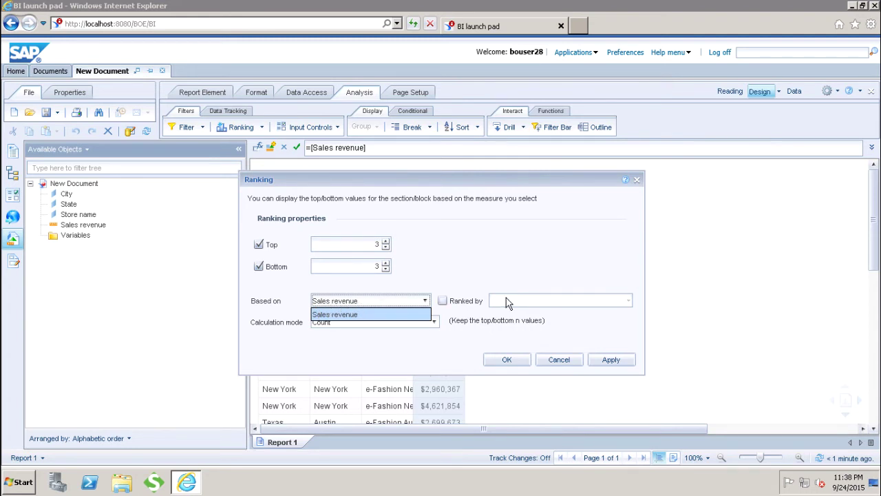
click(475, 308)
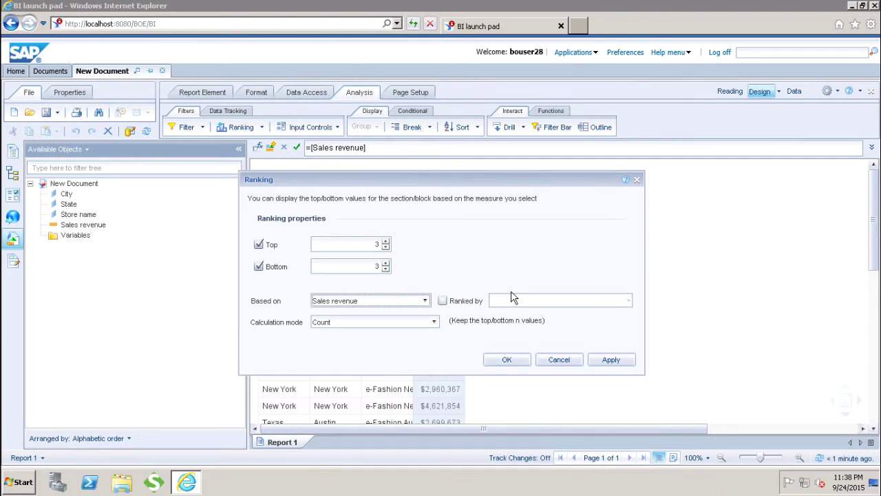
Leave Ranked by unset and Calculation mode as Count, then apply the ranking
click(442, 305)
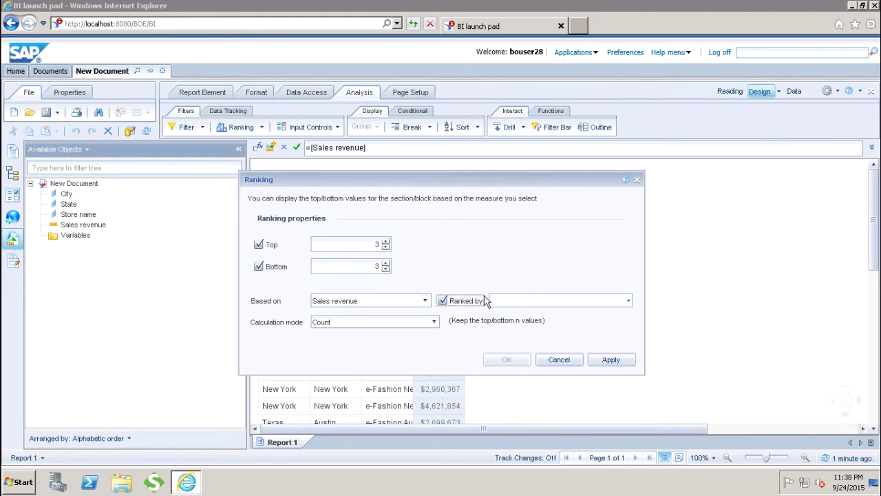
click(628, 303)
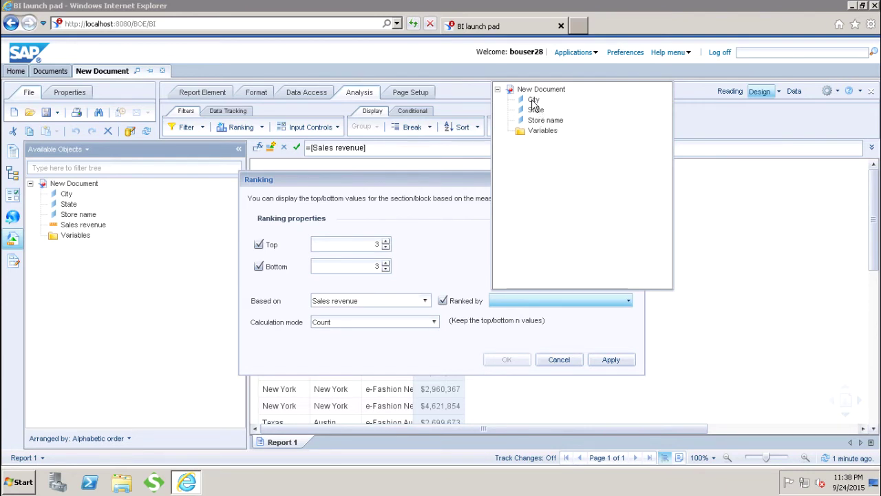
click(437, 250)
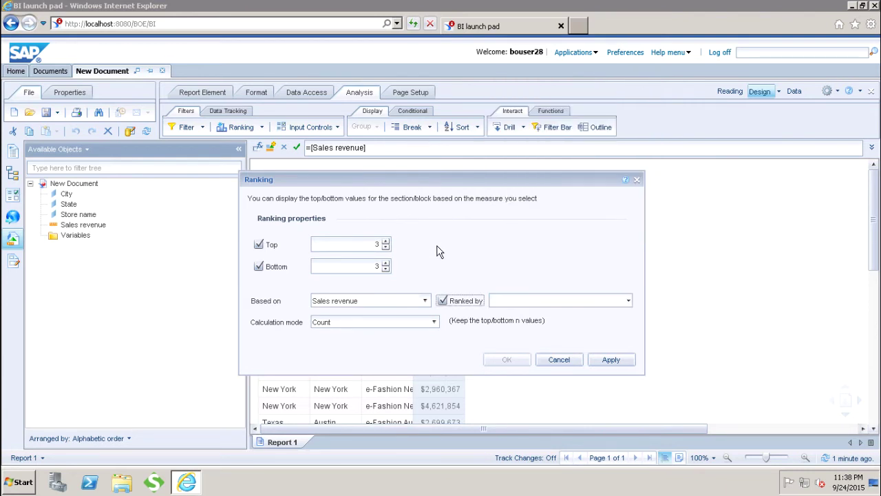
click(443, 301)
click(434, 323)
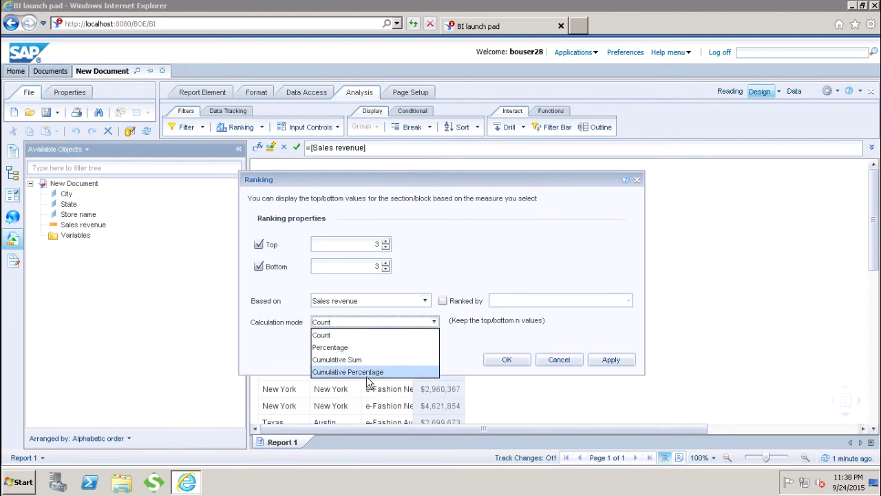
click(321, 336)
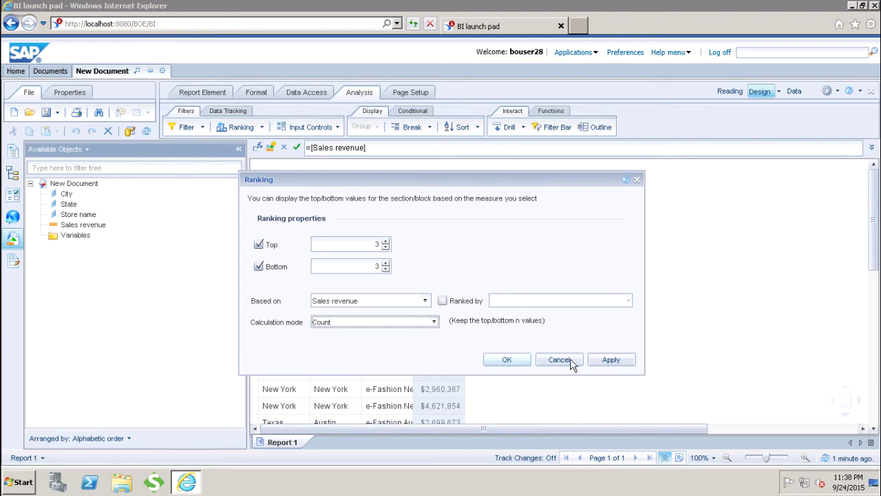
click(606, 361)
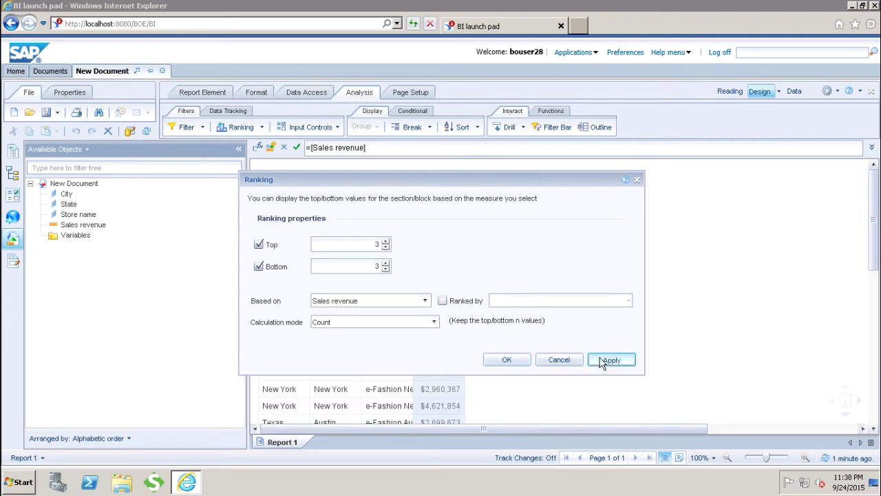
Confirm the ranking so the table shows six stores, $4,621,854 down to $1,283,707
click(502, 361)
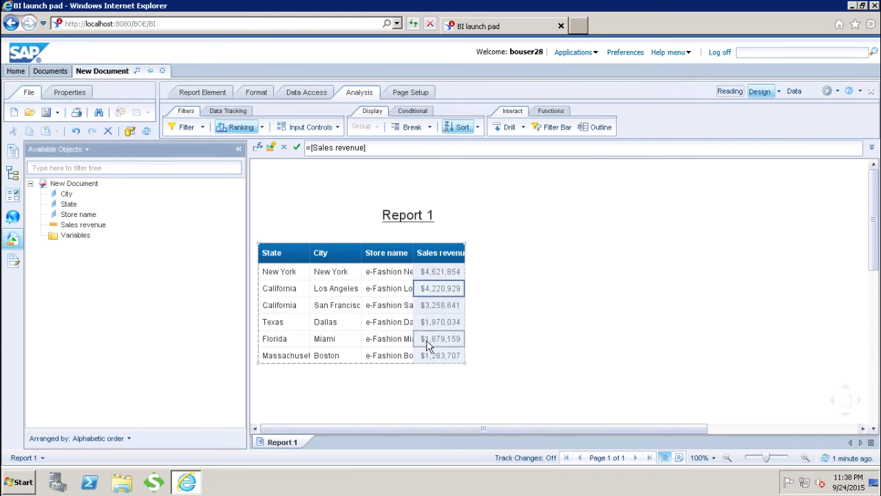
click(263, 127)
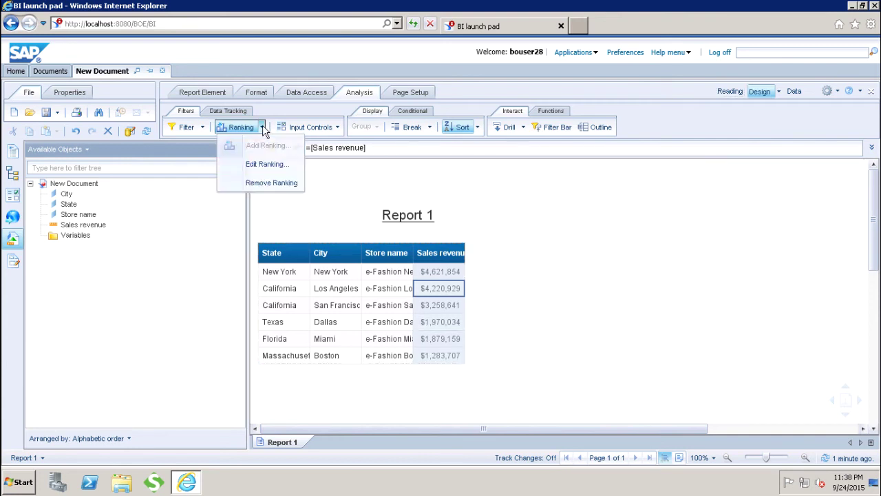
Edit the ranking to drop Bottom 3, leaving three stores from $4,621,854 to $3,258,641
click(268, 164)
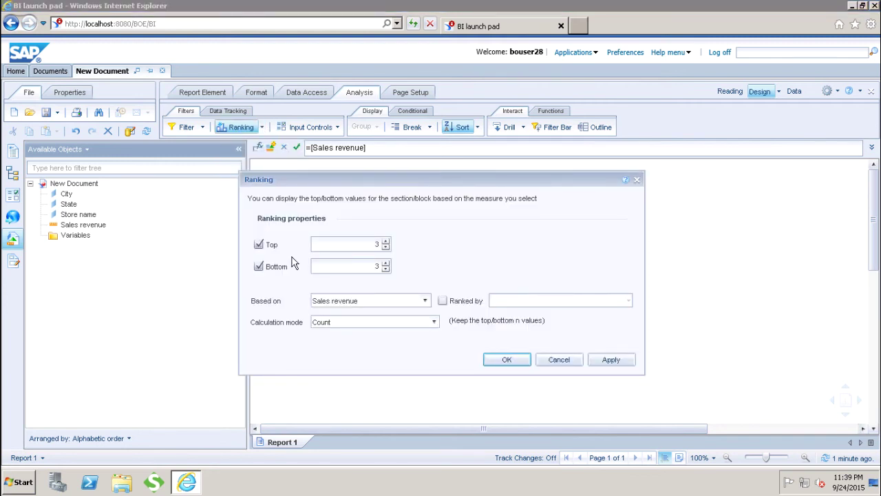
click(258, 266)
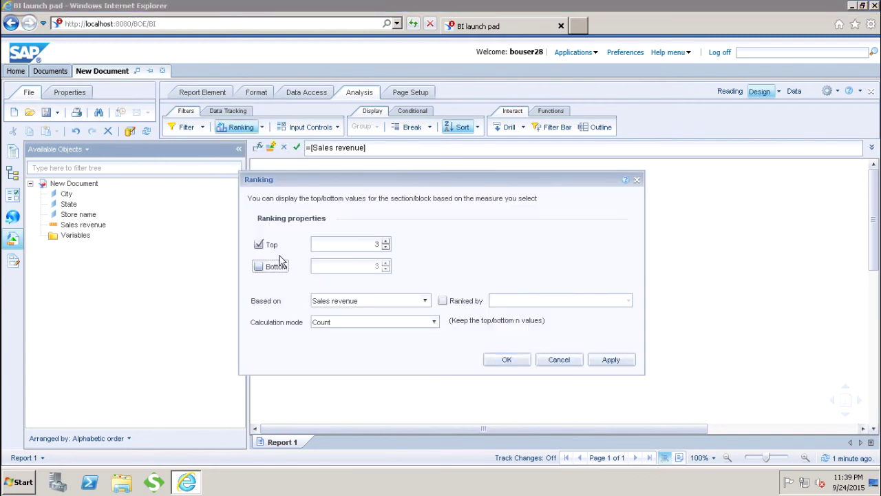
click(521, 363)
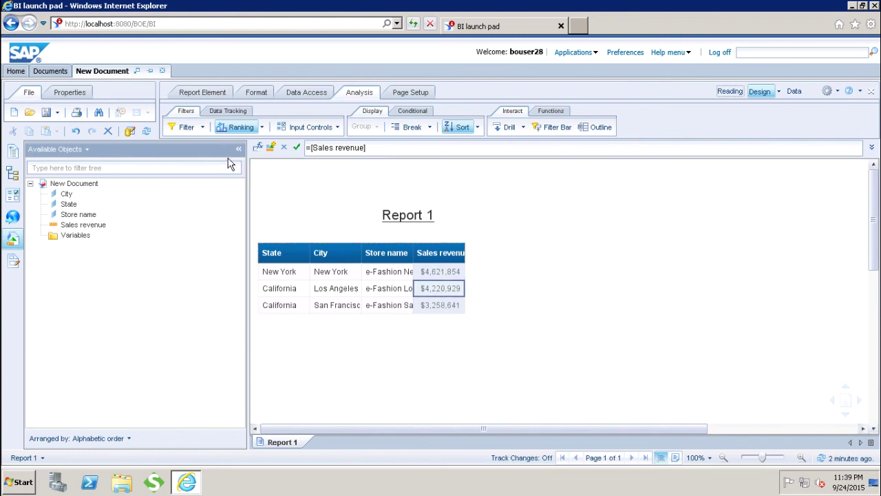
Remove the Sales revenue ranking so every store from Los Angeles through Texas reappears
click(262, 128)
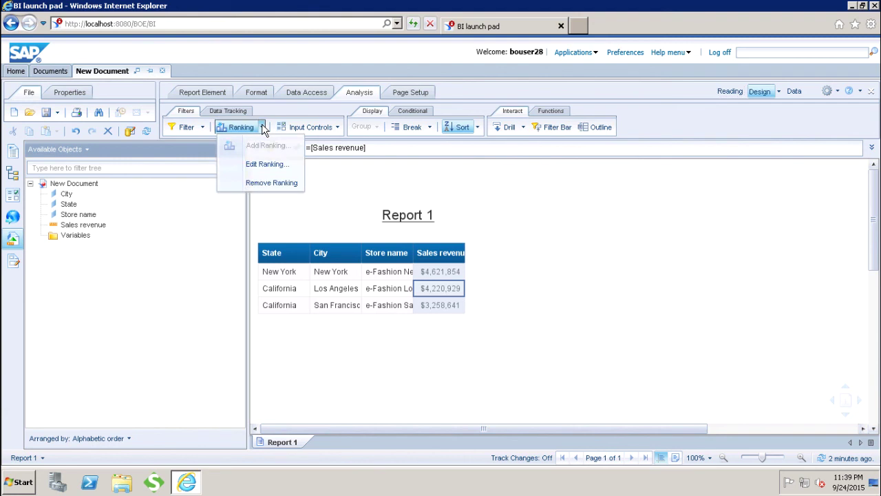
click(269, 183)
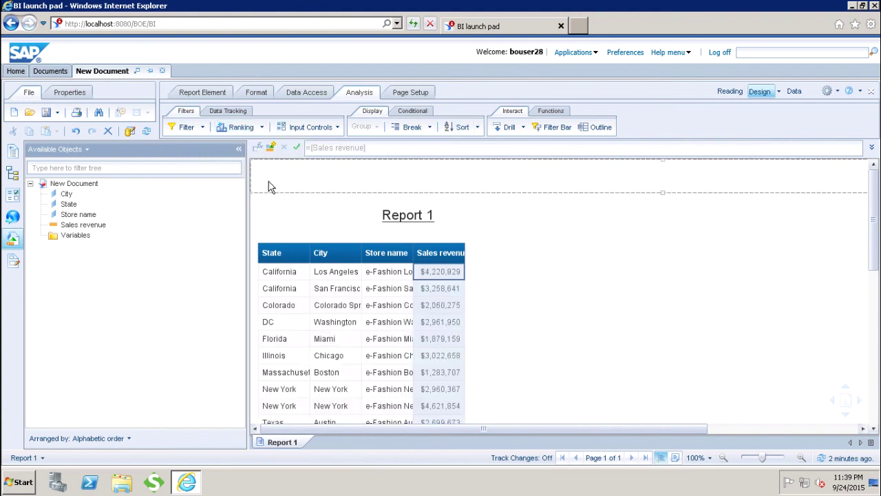